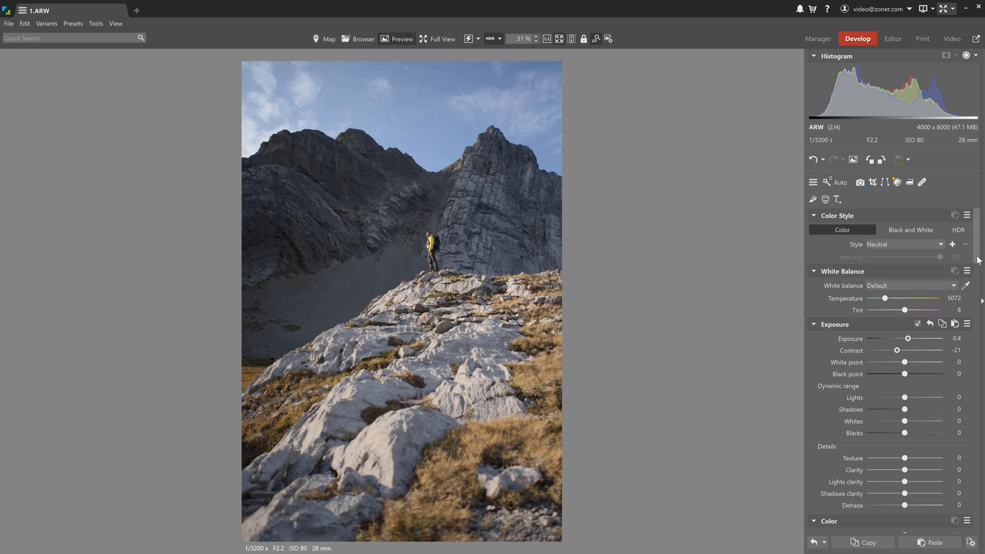
- Set the photo's white balance to a temperature of 5600 and a tint of -20
scroll(915, 285, down, 7)
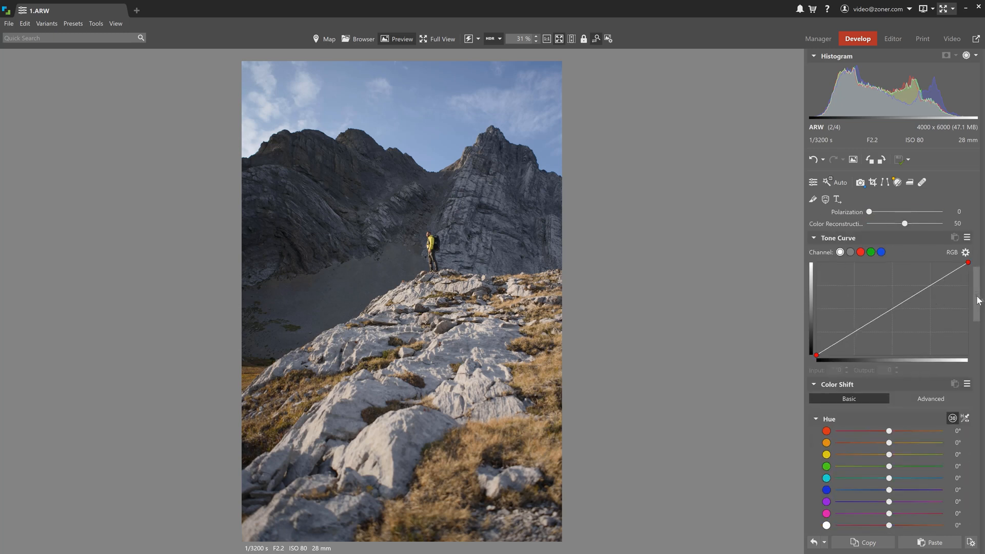
scroll(962, 310, down, 3)
scroll(980, 304, down, 10)
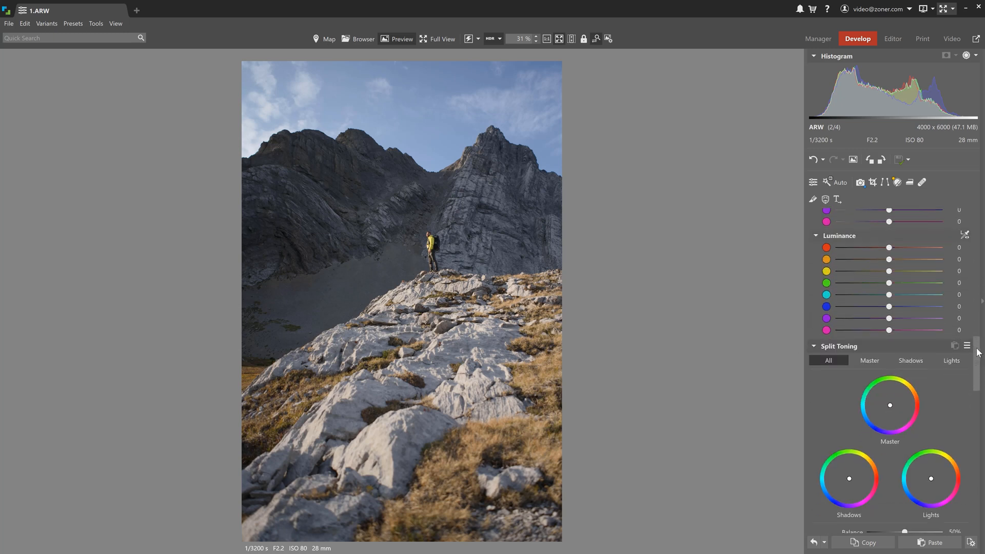
drag(976, 394, 980, 246)
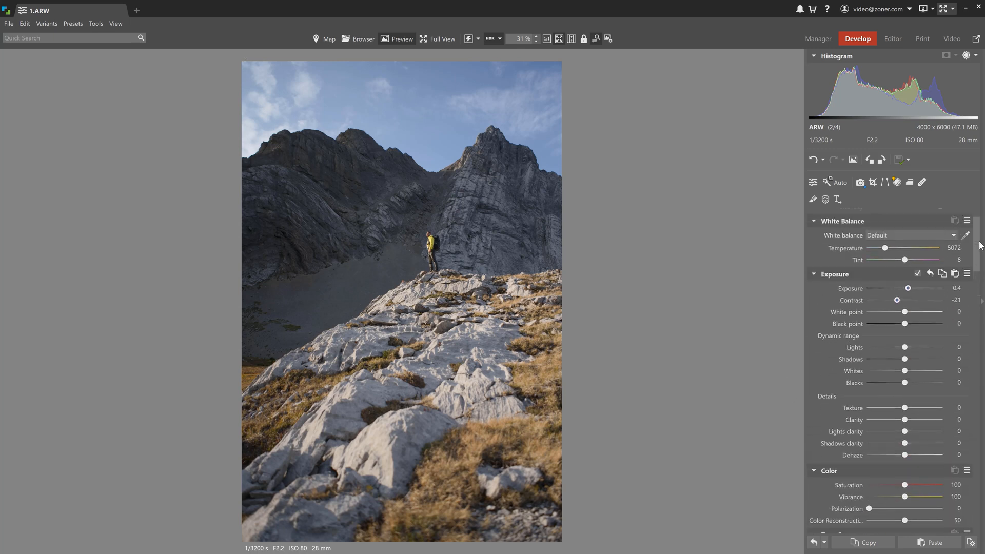
drag(884, 250, 899, 262)
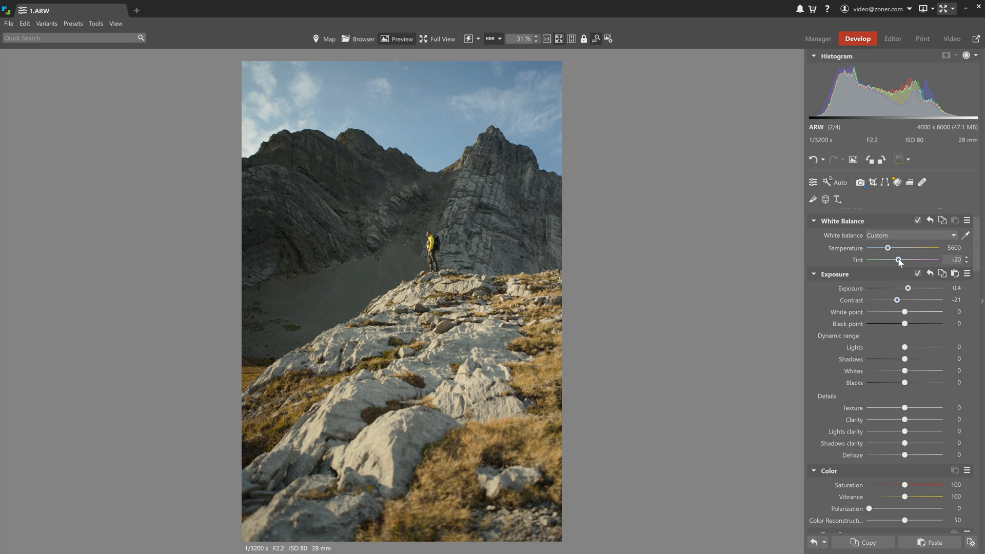
- In the green channel's tone curve, lift the shadows from input 62 to output 69 and lower the highlights from input 190 to output 183
drag(977, 260, 976, 305)
click(871, 258)
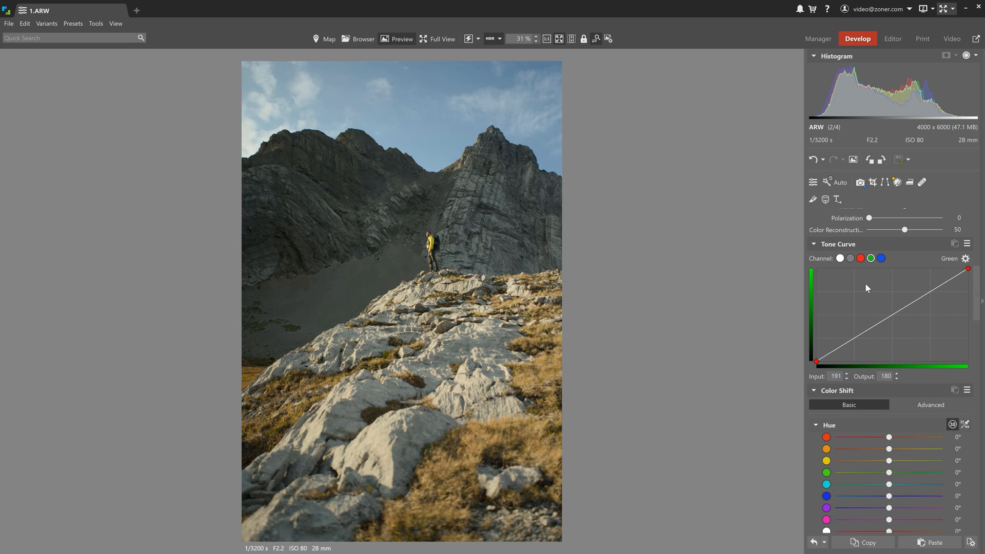
click(854, 337)
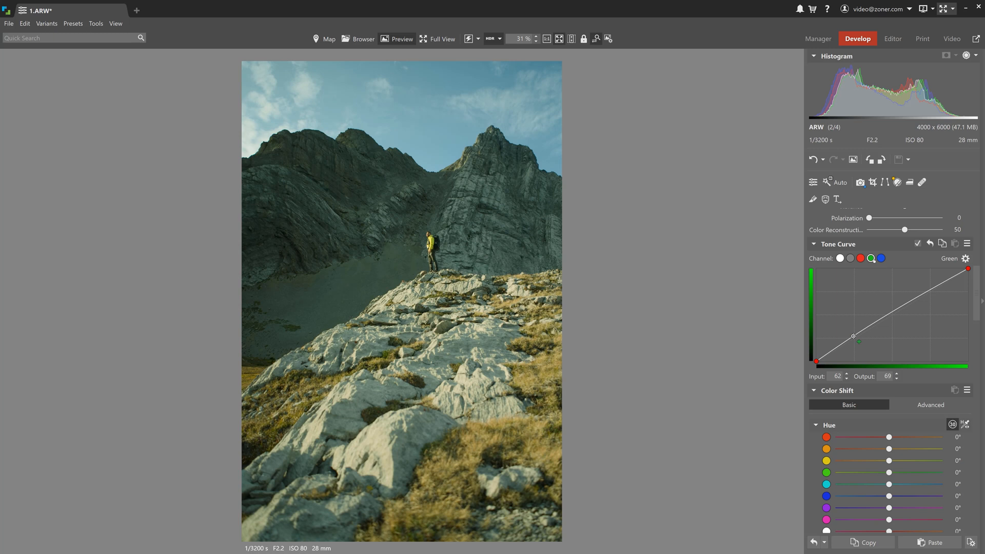
drag(860, 342, 859, 342)
drag(930, 289, 929, 294)
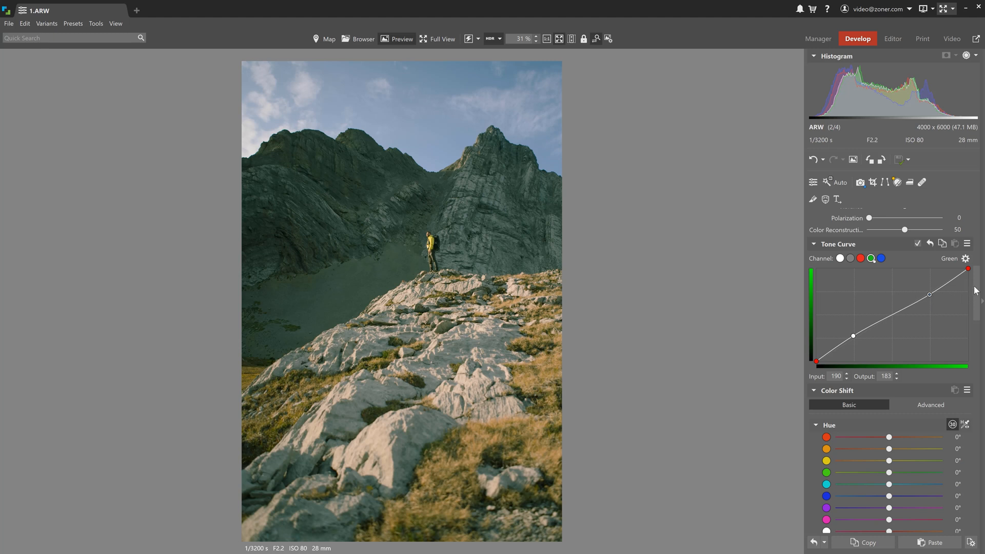
- In Color Shift, set the hue to 6° for orange, 4° for yellow, 5° for green and -18° for blue
scroll(971, 308, down, 5)
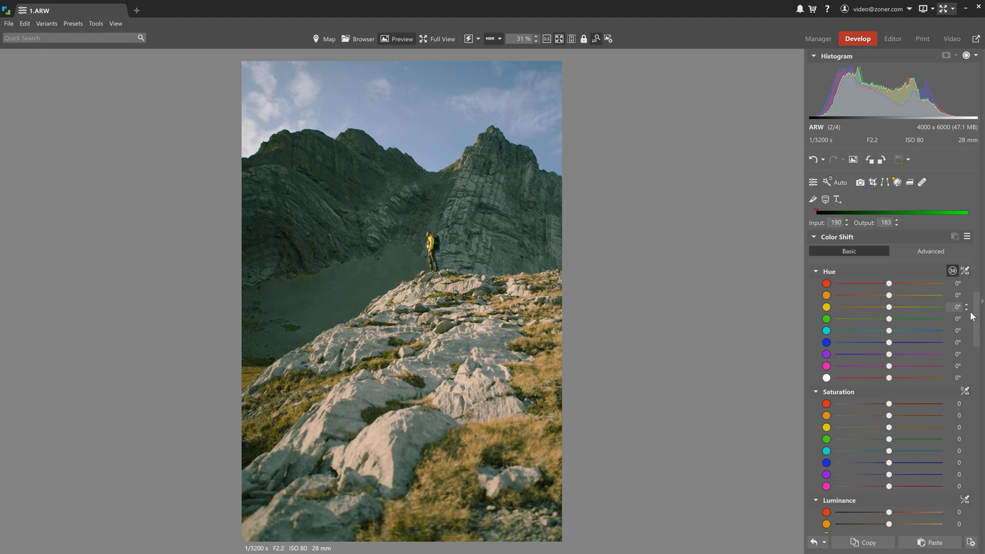
drag(889, 295, 858, 334)
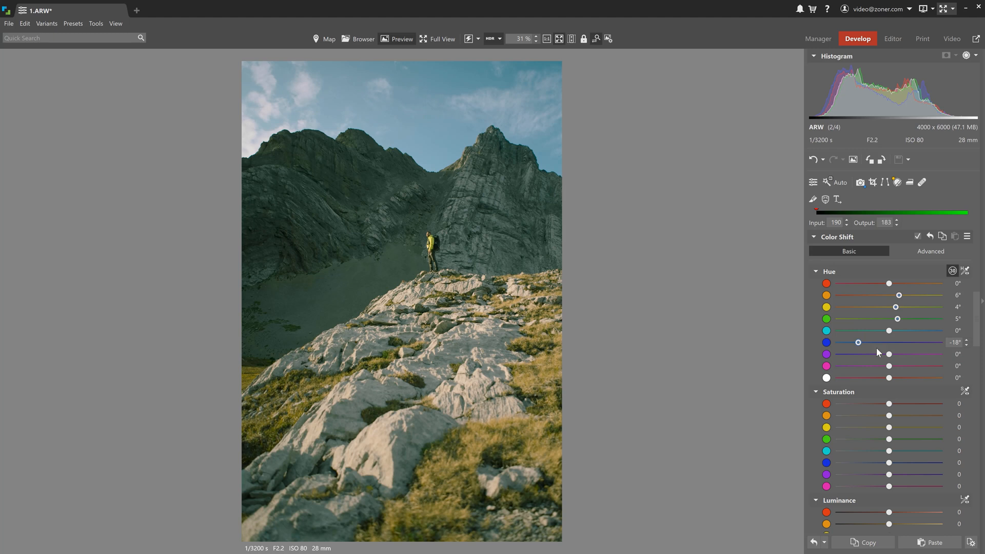
- Raise the orange saturation to about 21, slightly increase the blue saturation, and strongly increase the blue luminance
scroll(881, 350, down, 2)
scroll(887, 354, down, 1)
drag(889, 272, 901, 278)
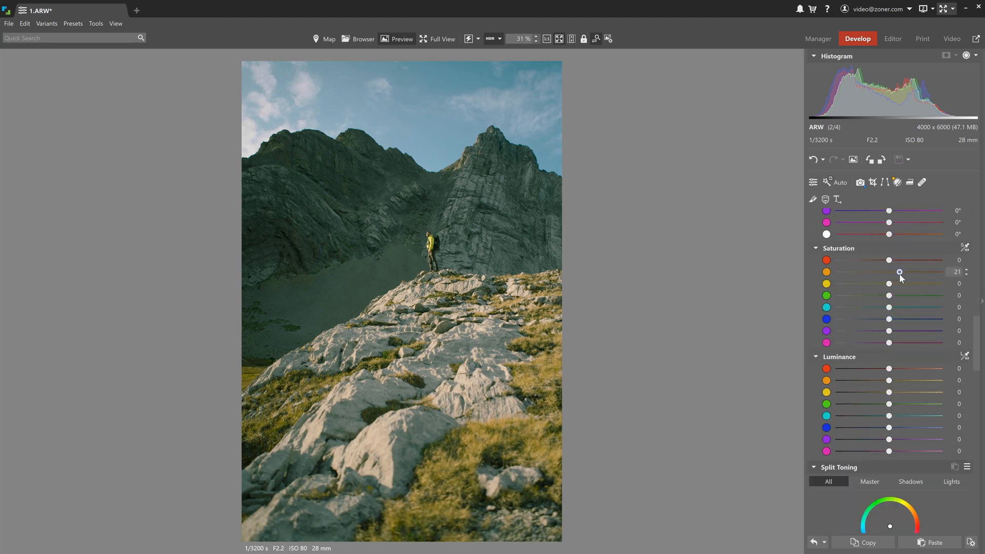
drag(890, 319, 898, 320)
drag(891, 429, 939, 429)
- In Shift Primary Colors, raise the red hue slightly and fine-tune the green and blue hues
drag(980, 334, 974, 394)
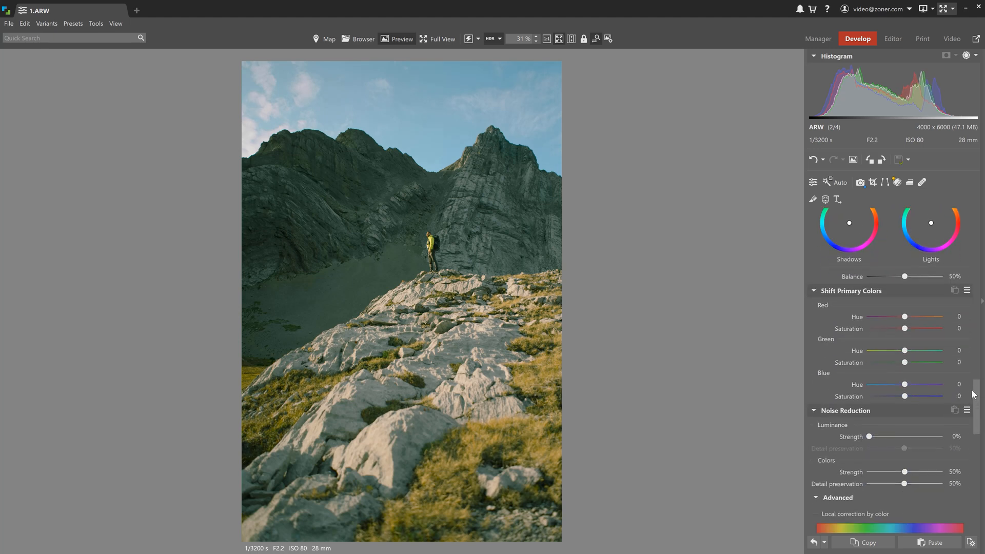
drag(909, 316, 908, 319)
drag(906, 352, 900, 388)
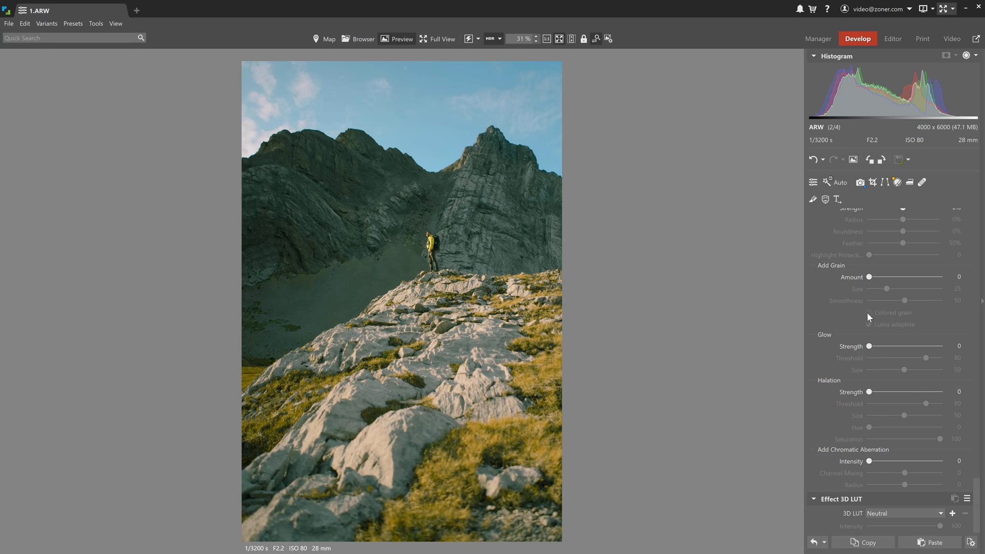
- Add grain with amount 25 and size 34, and halation with strength 68 and threshold 68
drag(869, 277, 894, 291)
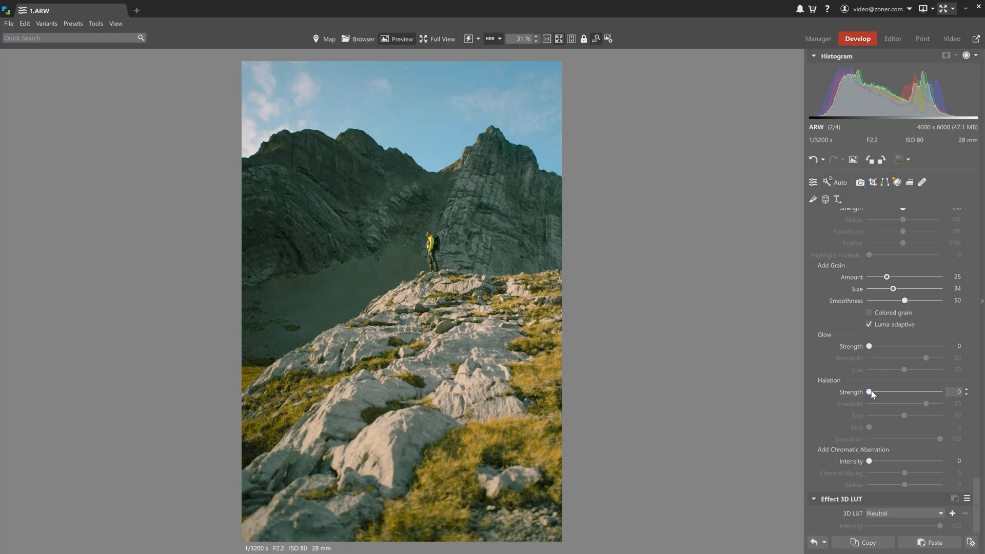
drag(870, 393, 918, 393)
click(921, 404)
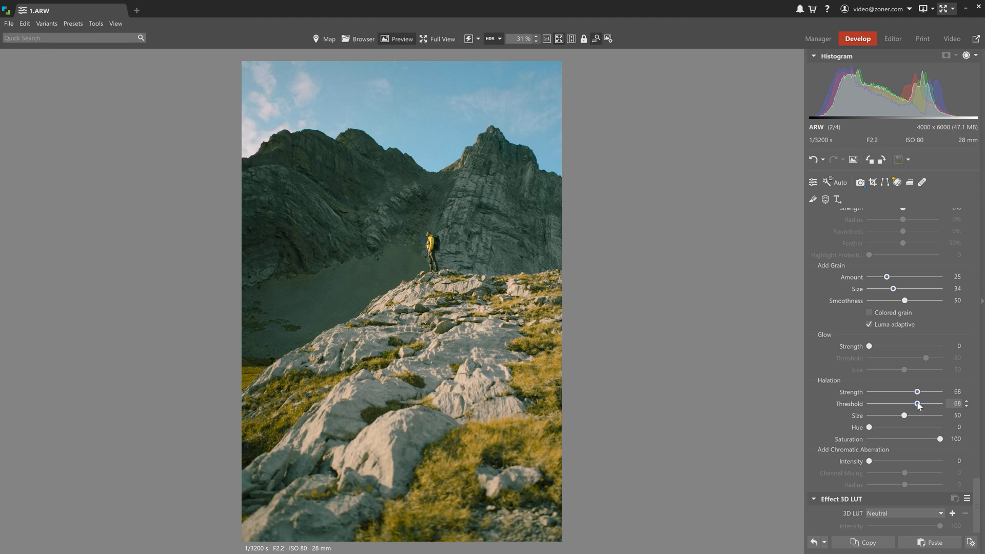
- Add a glow with strength 18 and threshold 61, and compare the edited photo with the original
drag(870, 347, 884, 351)
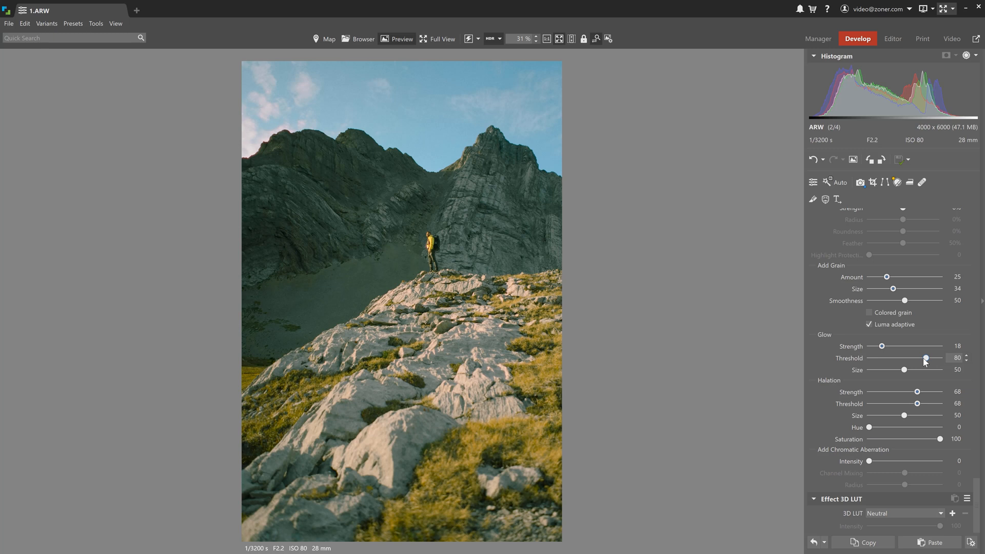
drag(925, 359, 915, 359)
drag(915, 359, 912, 359)
click(853, 159)
click(853, 159)
click(853, 159)
click(853, 159)
- Start a new preset from the current adjustments and create a preset folder named 35mm for it
click(814, 182)
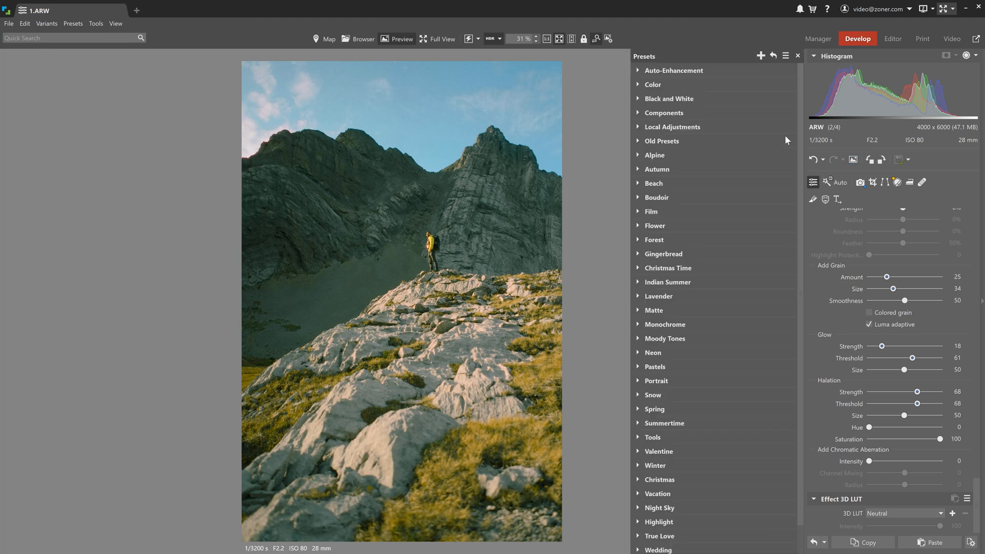
click(761, 56)
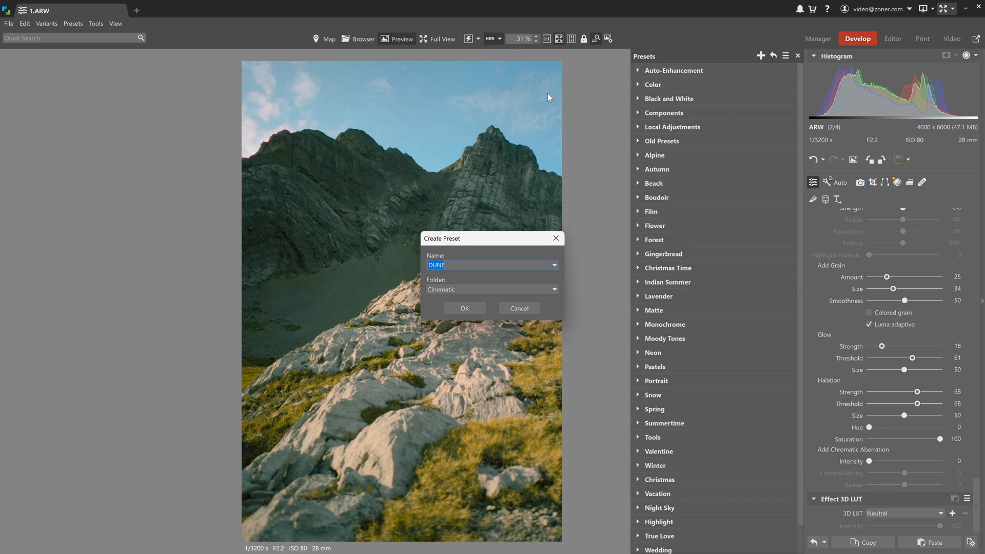
click(467, 292)
scroll(456, 312, up, 4)
click(454, 297)
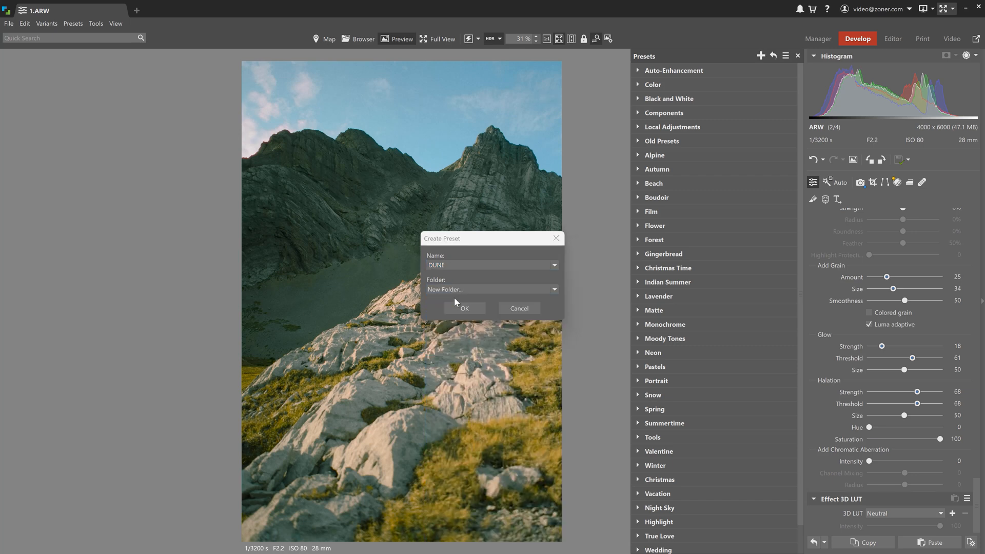
text(35mm)
key(Return)
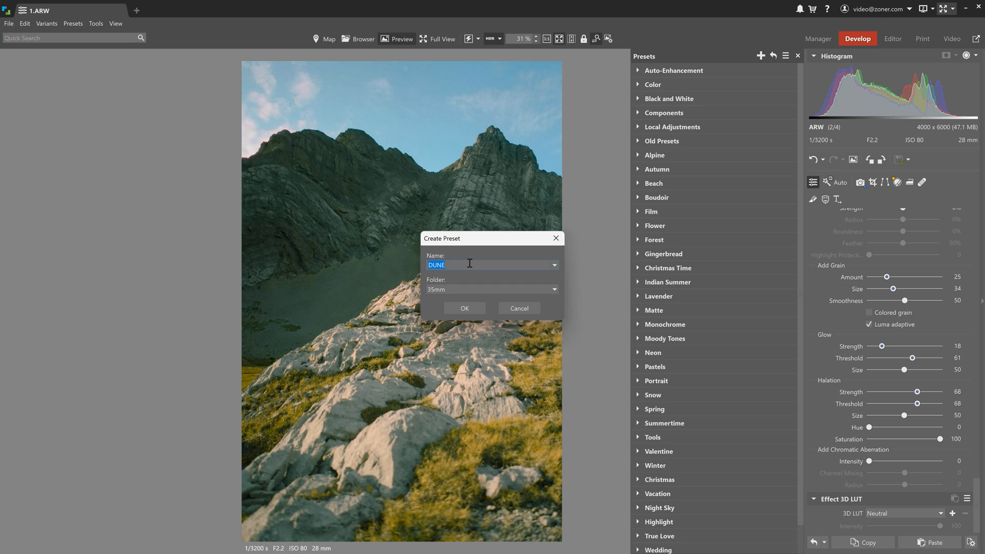
- Name the preset Fujilike and save it with only the changed settings
text(Fujilike)
key(Return)
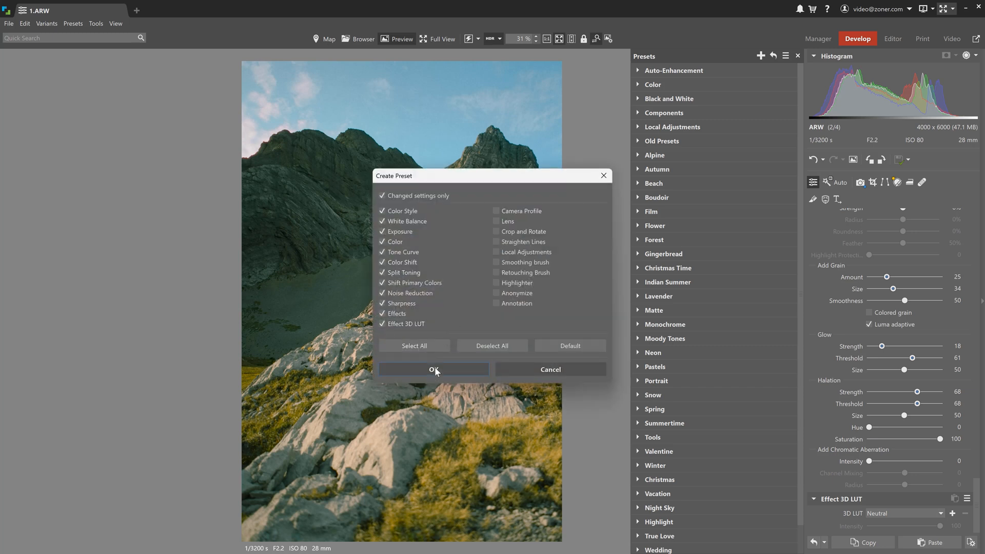
click(435, 368)
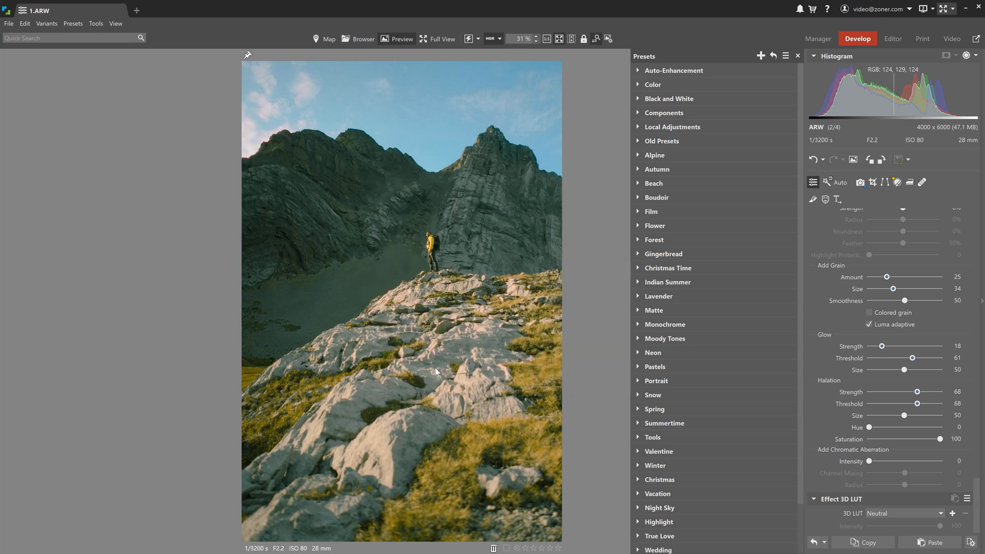
- Select 2.dng and 3.ARW together and apply the Fujilike preset from the 35mm folder to both photos
click(797, 56)
mouse_move(418, 549)
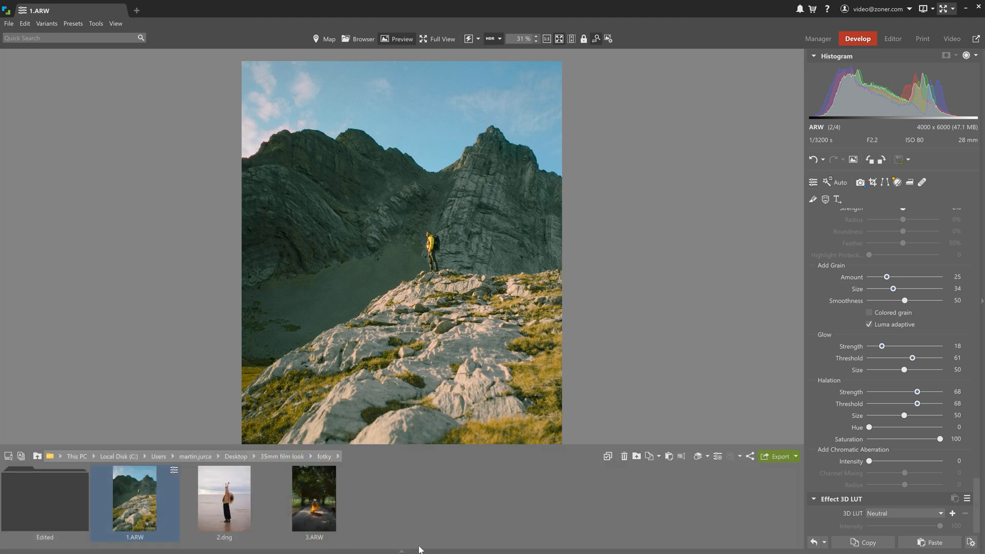
click(251, 485)
ctrl+click(313, 508)
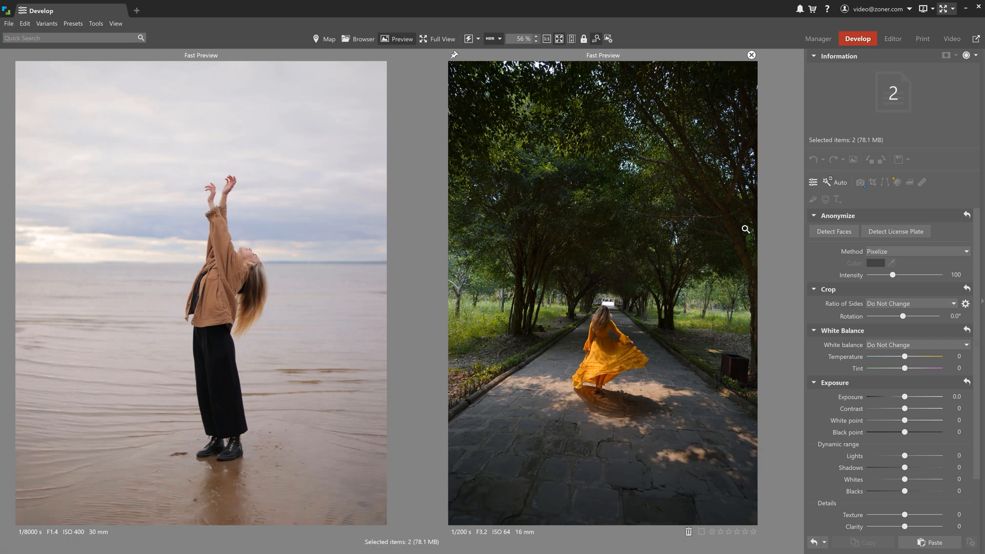
click(814, 182)
scroll(778, 217, down, 3)
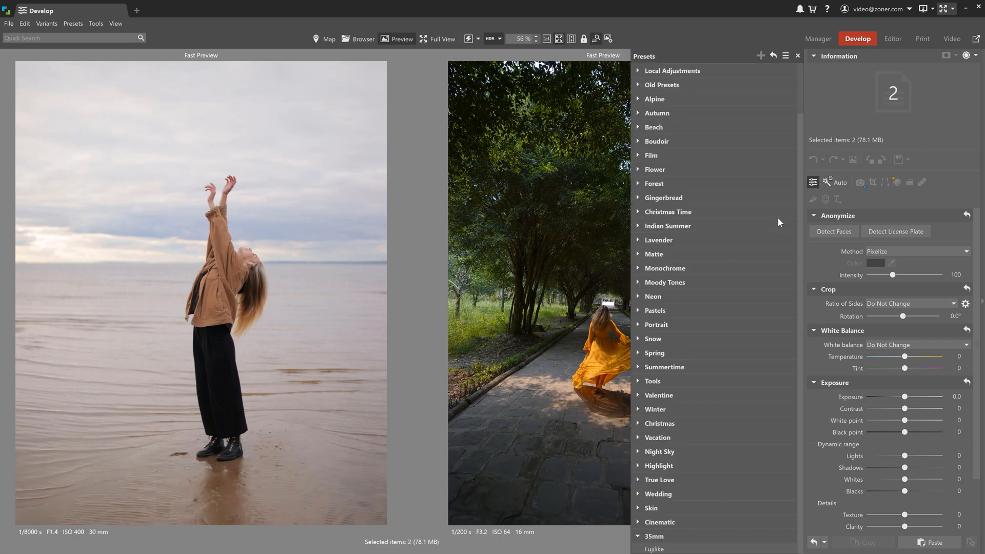
click(658, 550)
- Open 2.dng on its own and set its exposure to -1.4
mouse_move(402, 550)
click(224, 498)
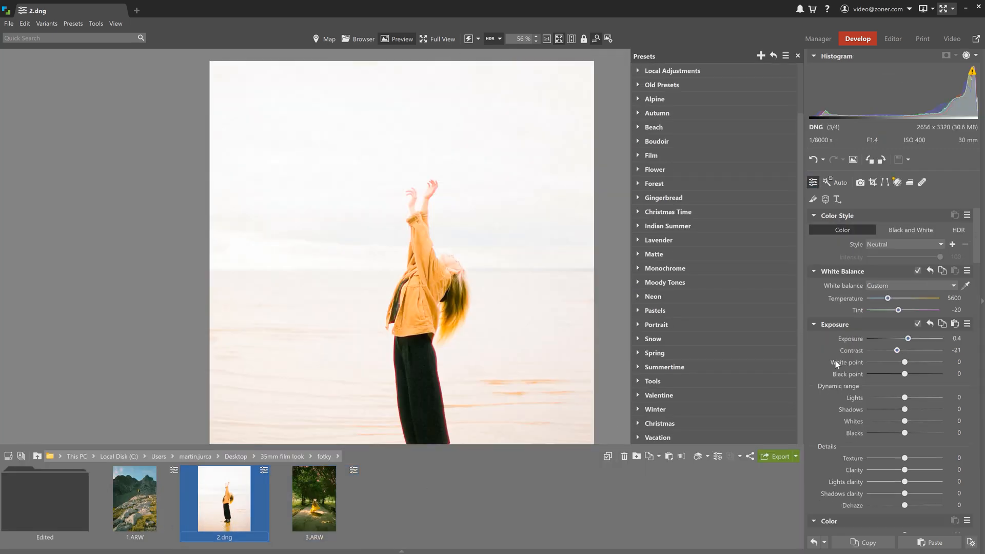
drag(909, 339, 893, 339)
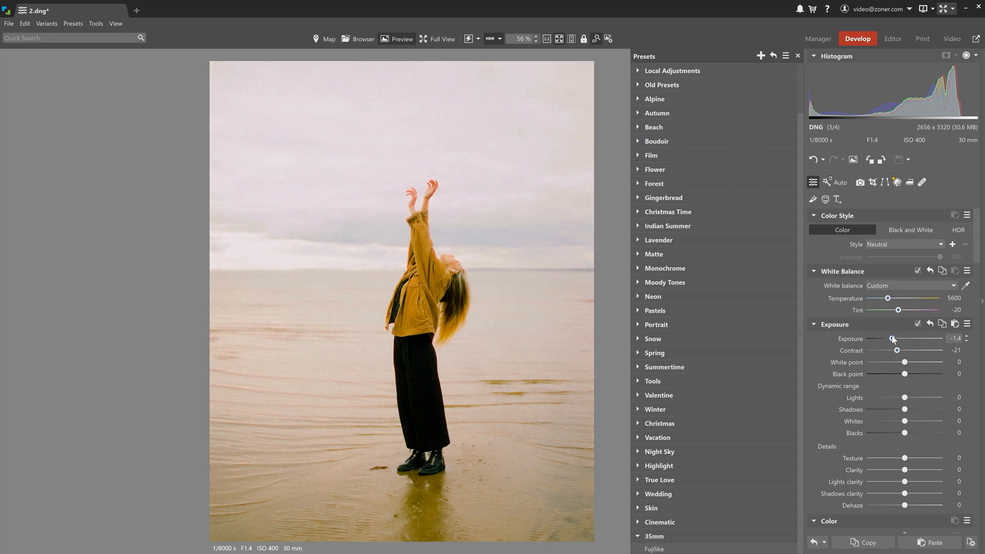
- Open 3.ARW, set its exposure to 0.6, and close the preset list
mouse_move(359, 549)
click(314, 501)
click(911, 339)
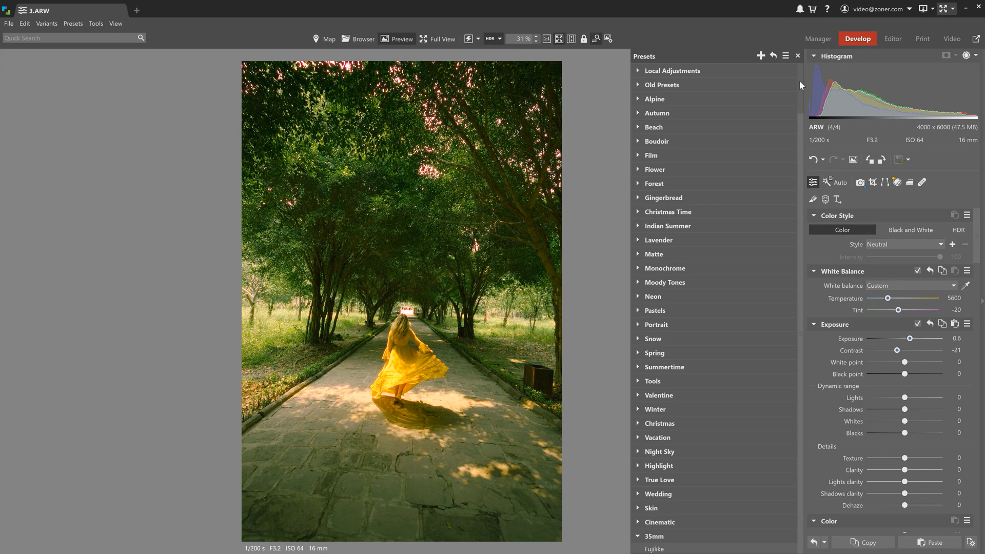
click(797, 55)
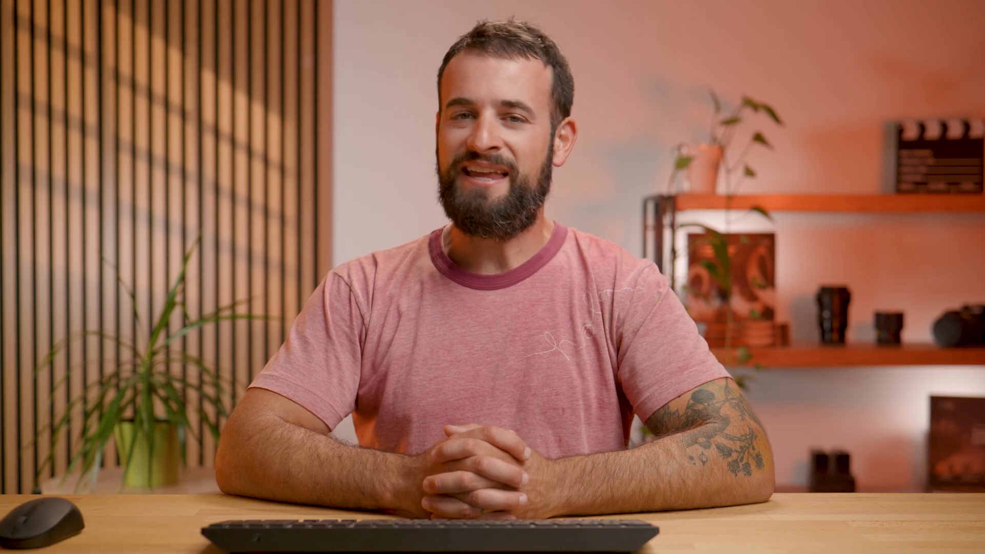